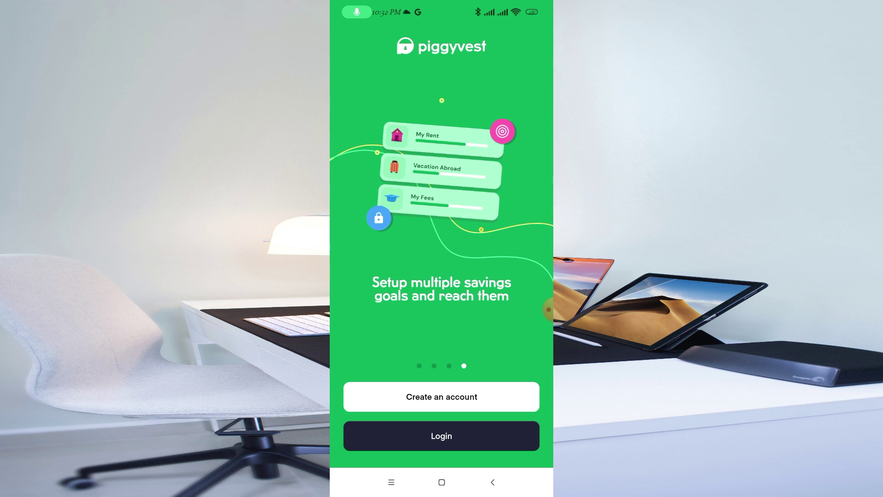
# Start a new PiggyVest account to bring up the registration form
pyautogui.click(442, 397)
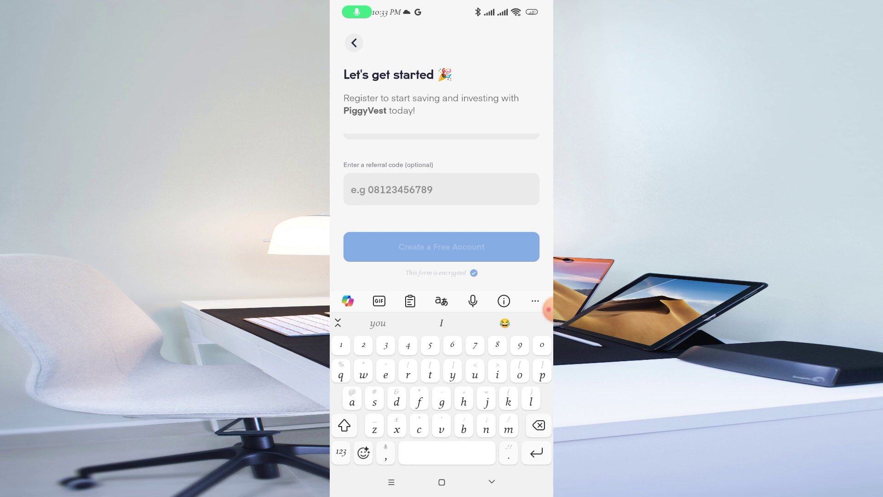
pyautogui.scroll(1, 442, 207)
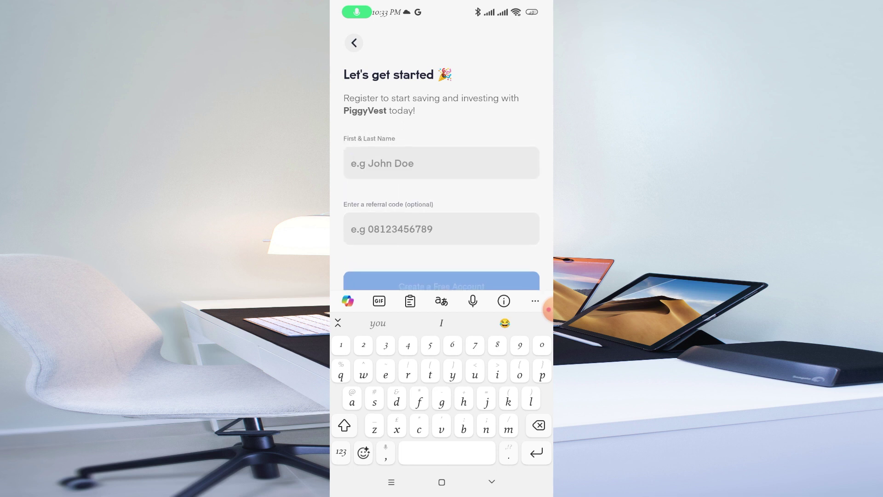
pyautogui.write('soliu')
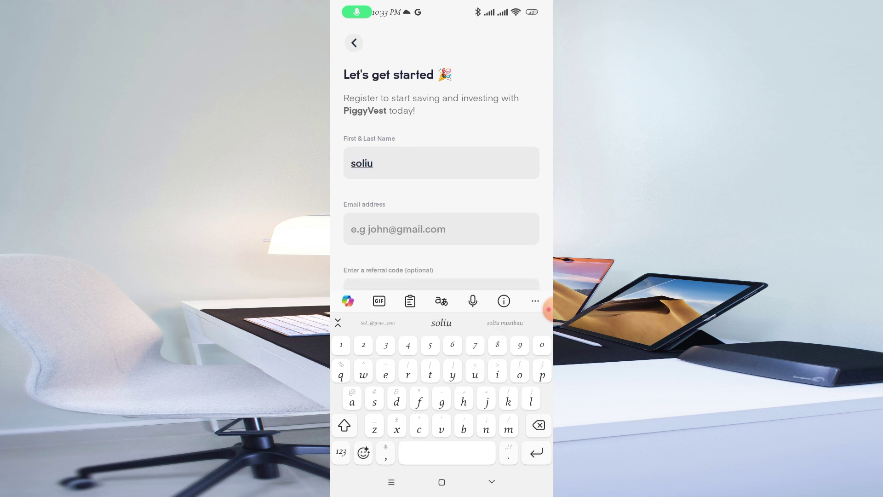
# Fill First & Last Name and Email address with the keyboard's suggested name and email
pyautogui.click(504, 323)
pyautogui.scroll(-1, 443, 207)
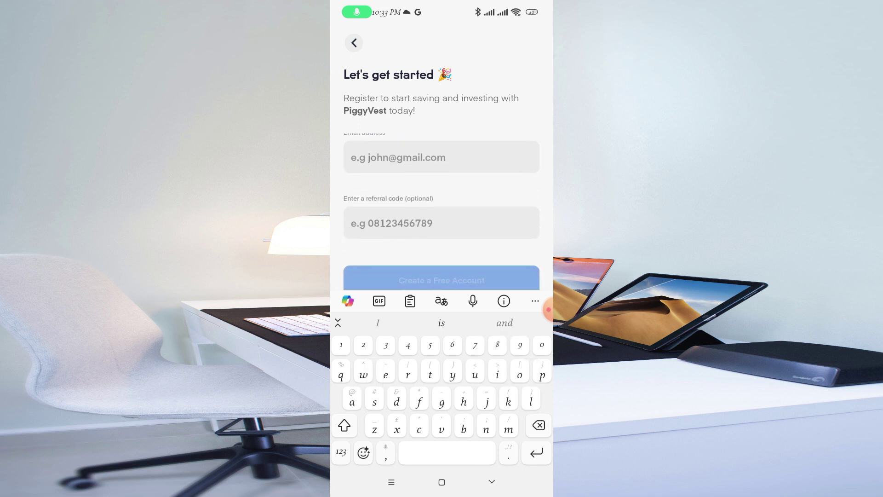
pyautogui.scroll(1, 441, 207)
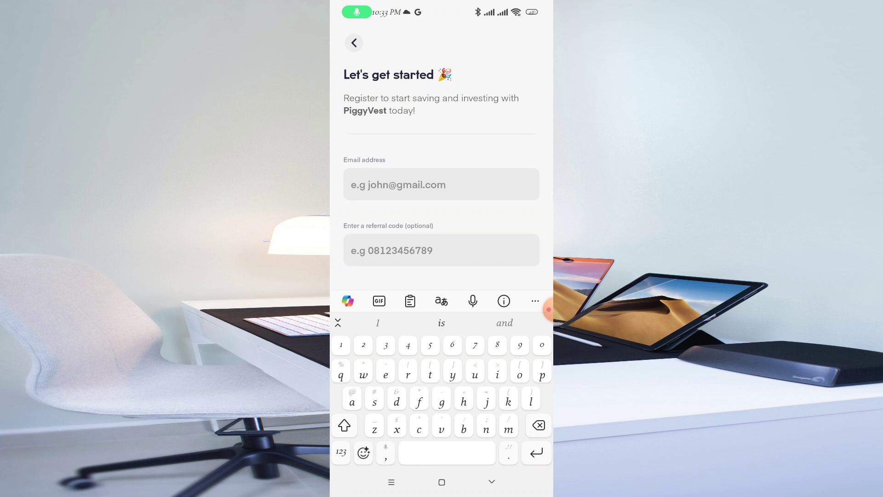
pyautogui.click(442, 185)
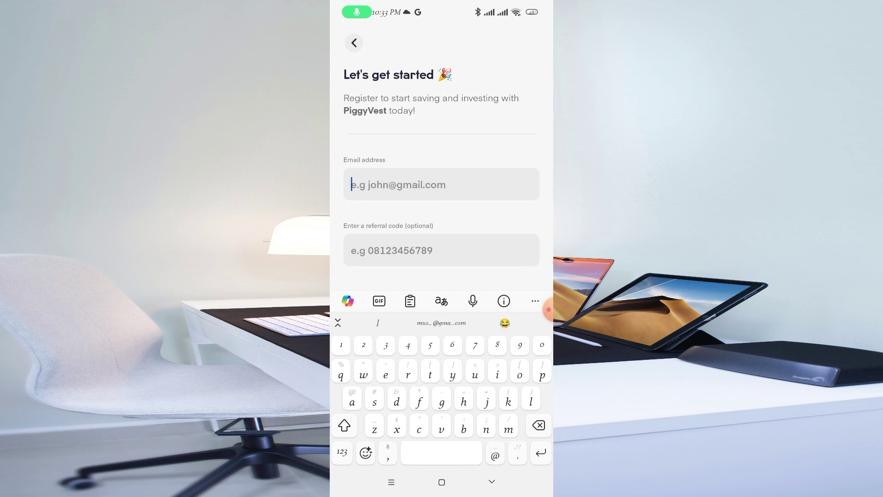
pyautogui.click(442, 322)
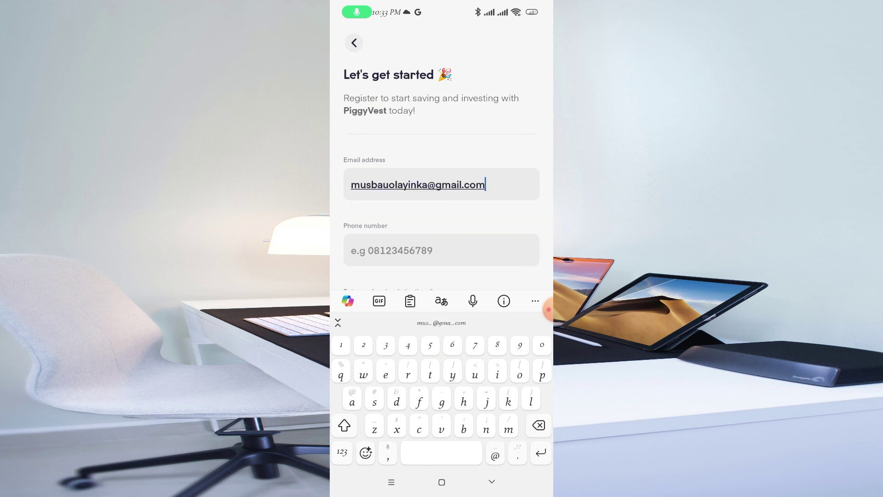
pyautogui.scroll(-1, 443, 208)
pyautogui.scroll(-1, 442, 208)
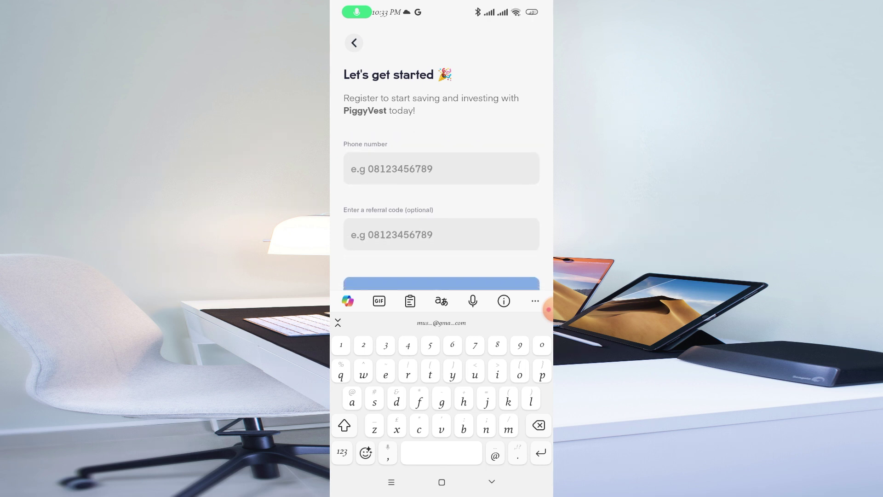
# Fill in the Phone number and Create a password fields, leaving the form in view
pyautogui.click(441, 169)
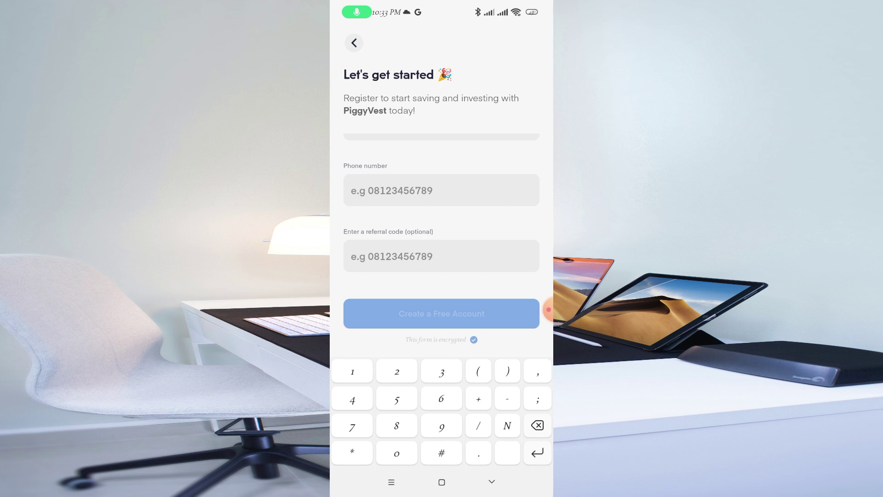
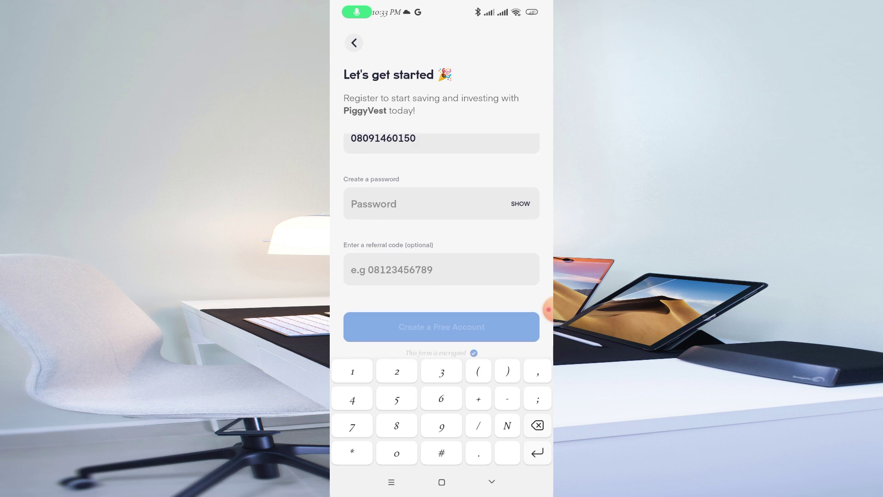
pyautogui.press('Return')
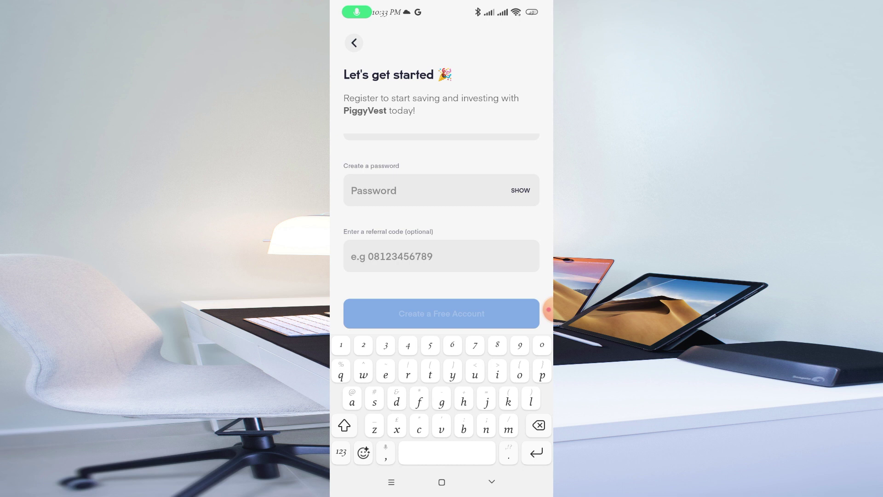
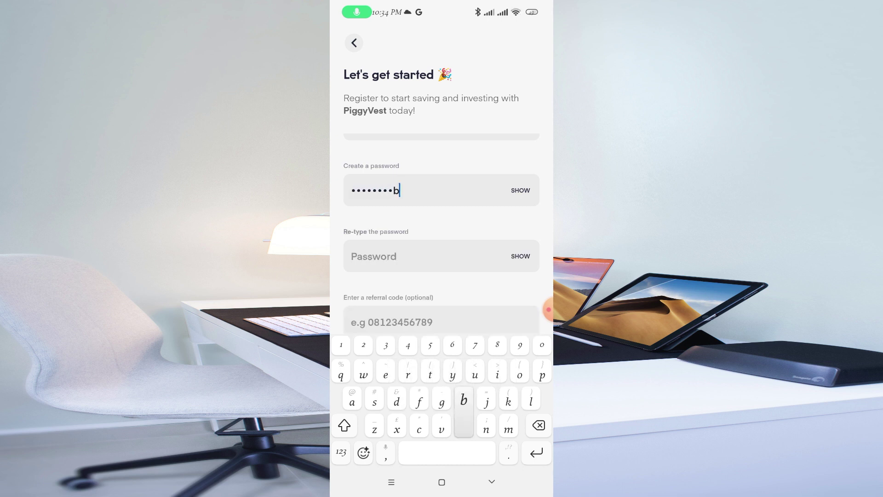
pyautogui.scroll(-1, 441, 221)
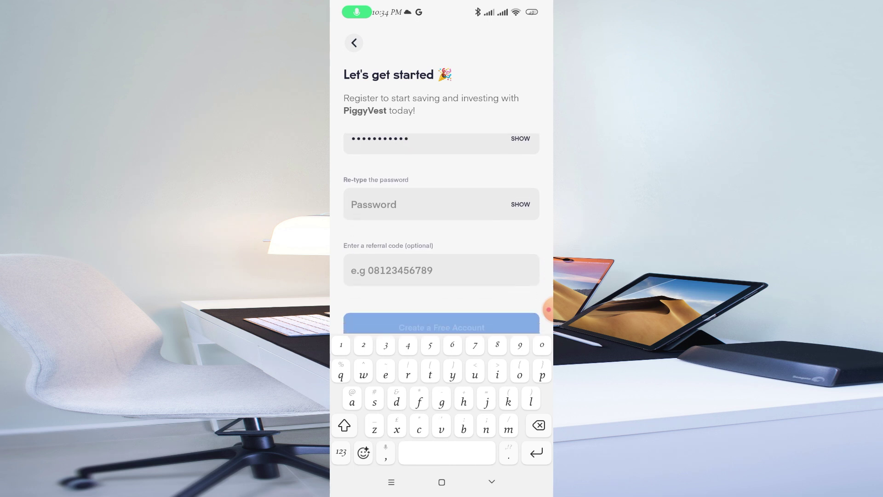
pyautogui.scroll(1, 441, 228)
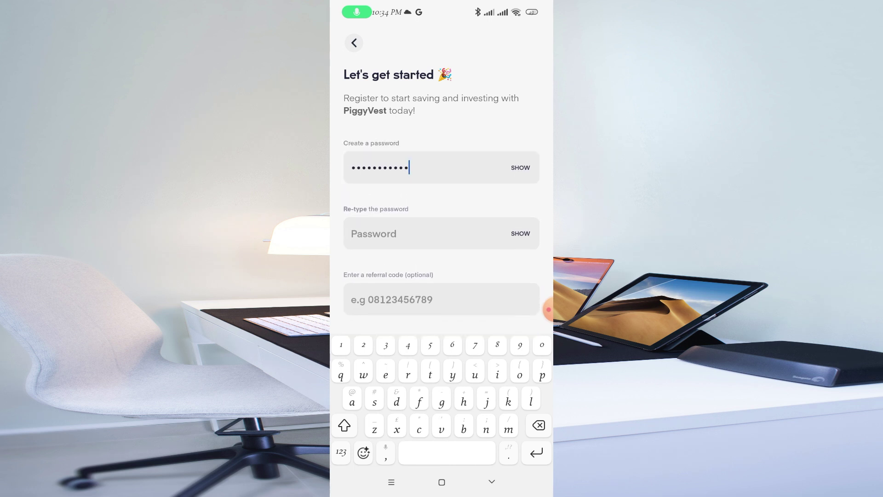
pyautogui.click(491, 481)
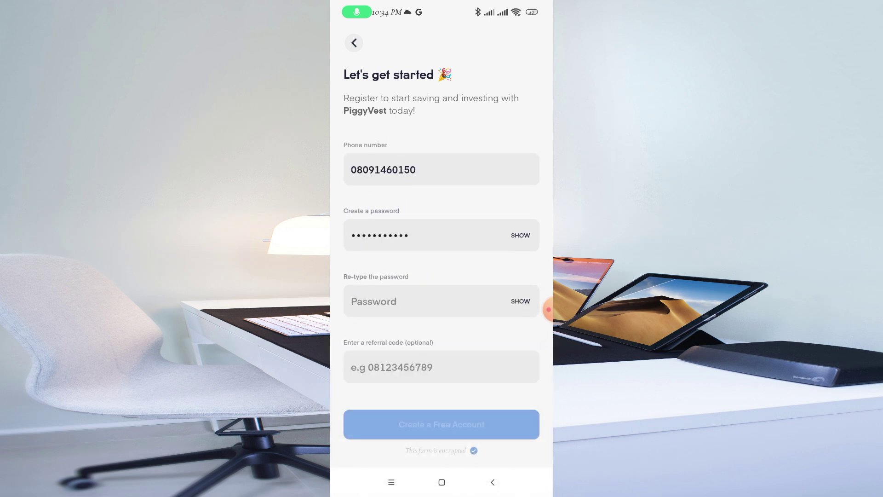
# Show the password in plain text and paste a copy into the Re-type password field
pyautogui.click(520, 236)
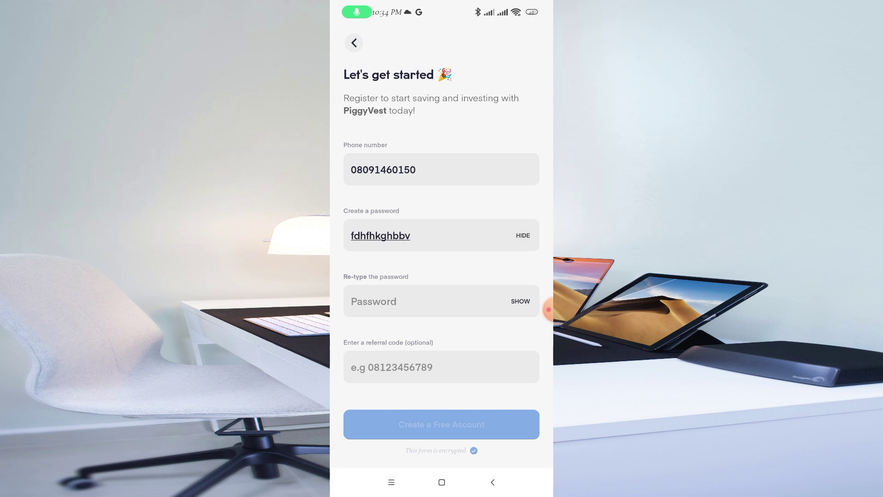
pyautogui.doubleClick(381, 236)
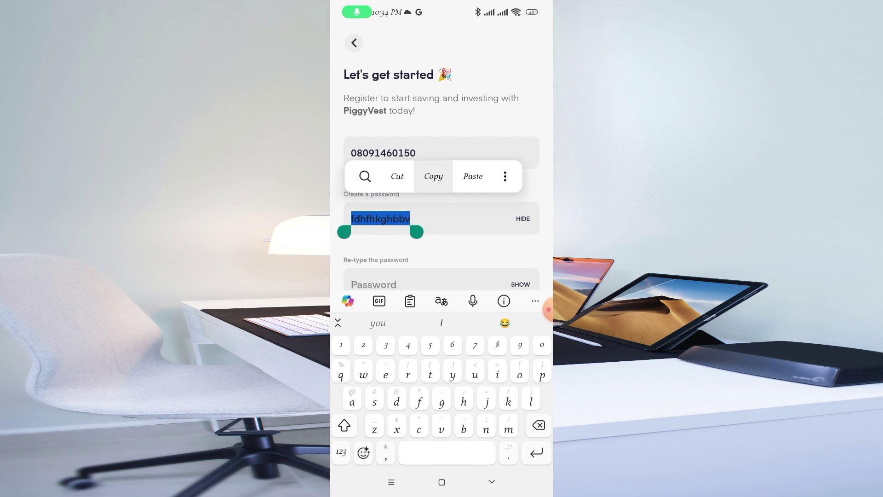
pyautogui.click(434, 176)
pyautogui.click(373, 250)
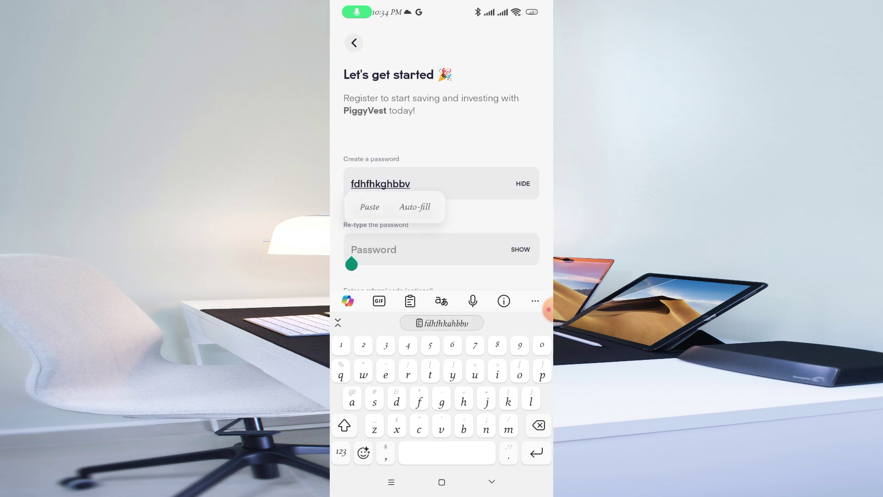
pyautogui.click(352, 316)
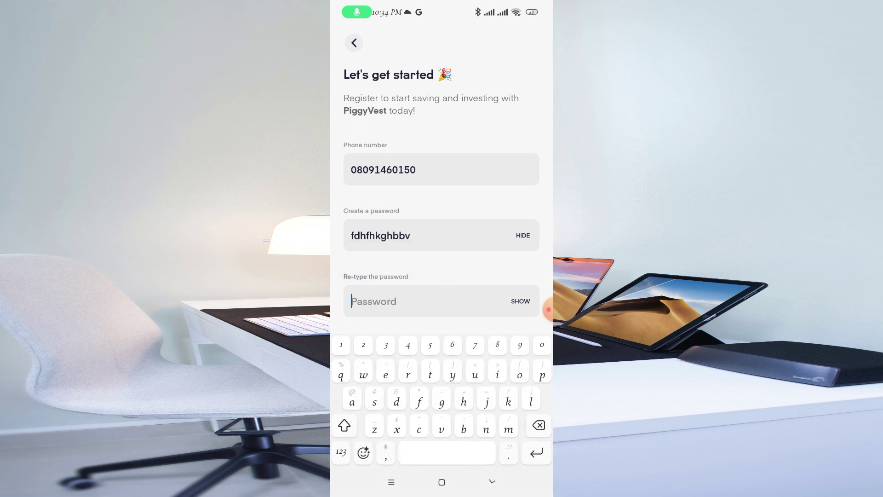
pyautogui.click(352, 303)
pyautogui.click(369, 259)
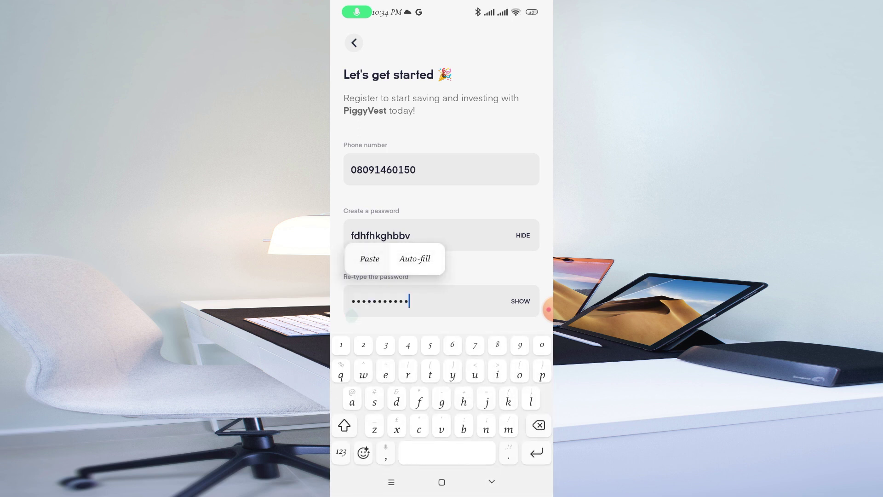
pyautogui.scroll(-3, 442, 233)
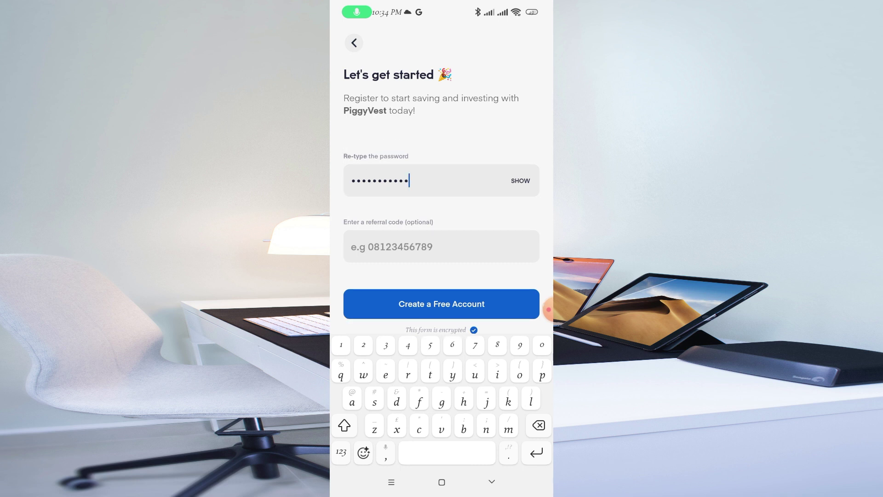
pyautogui.scroll(5, 442, 234)
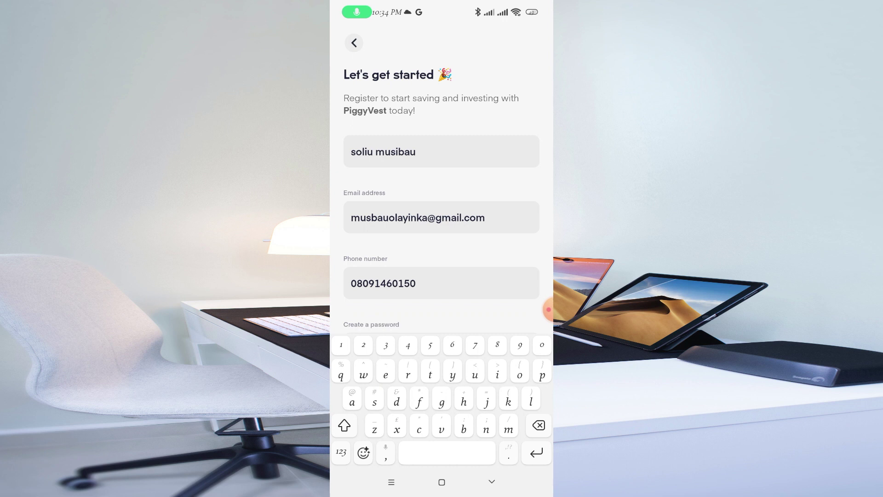